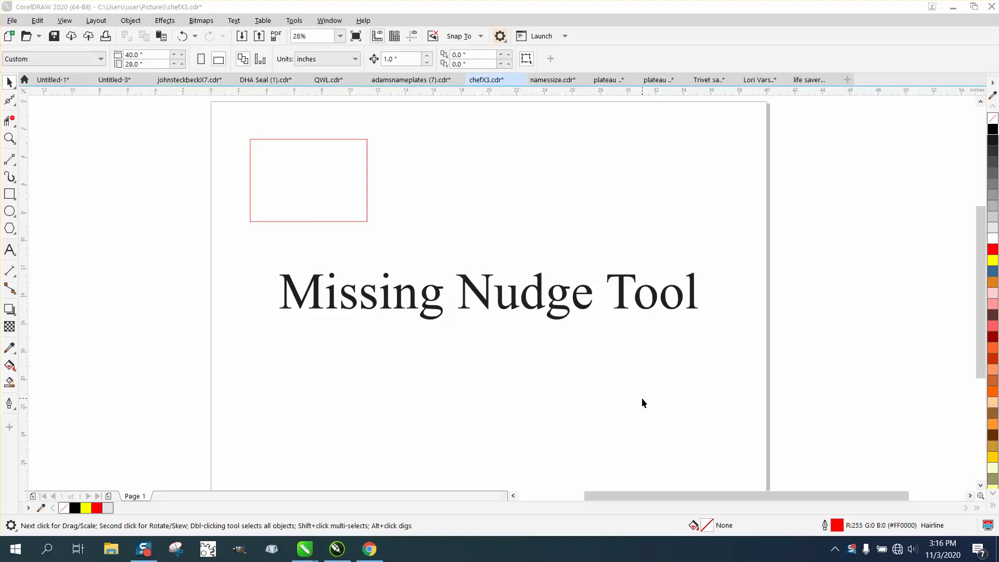
- Select the red-outlined rectangle near the top left of the page with the Pick tool
{"action": "left_click", "coordinate": [363, 222]}
{"action": "left_click", "coordinate": [363, 221]}
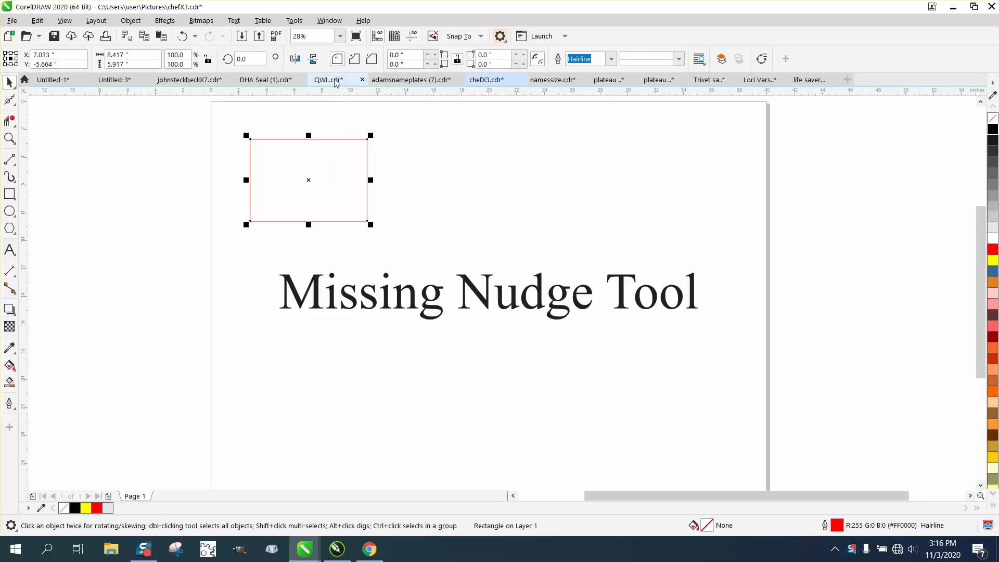
- Round all four corners of the red rectangle to 0.06 inch, then deselect it
{"action": "left_click", "coordinate": [428, 65]}
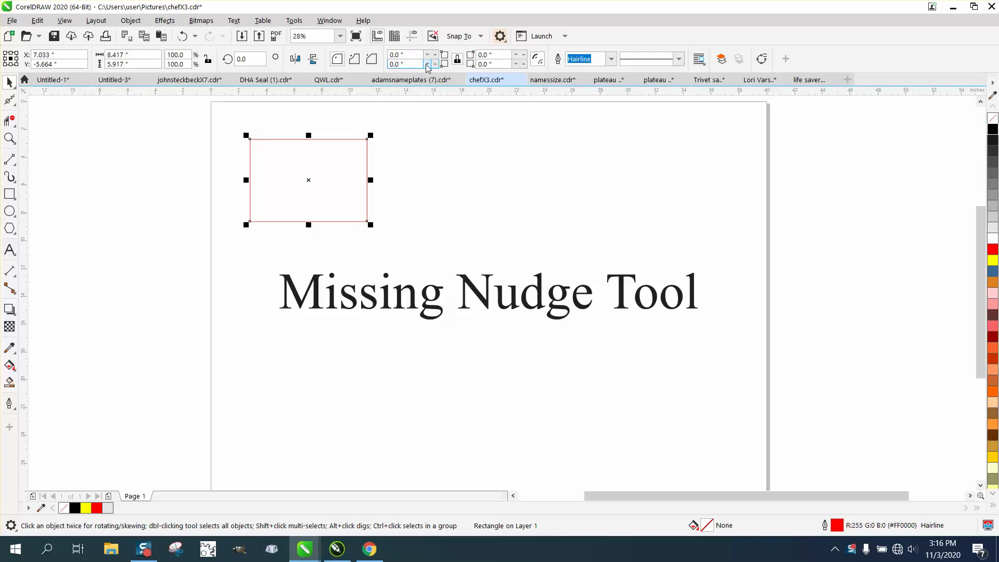
{"action": "left_click", "coordinate": [435, 63]}
{"action": "left_click", "coordinate": [435, 63]}
{"action": "left_click", "coordinate": [446, 147]}
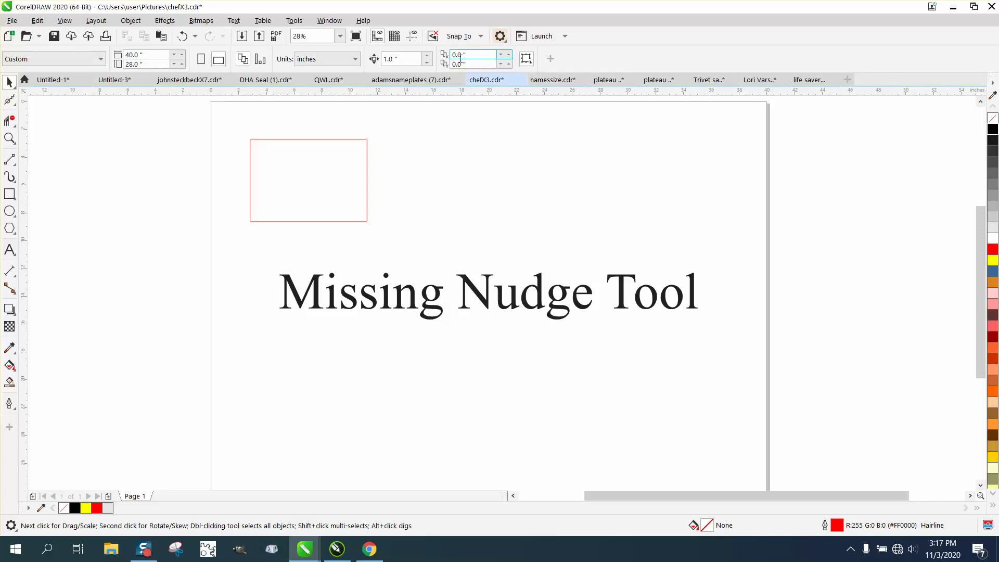
- Change the nudge distance from 1.0 to 0.001 inch, then select and deselect the rectangle
{"action": "double_click", "coordinate": [412, 60]}
{"action": "type", "text": ".00"}
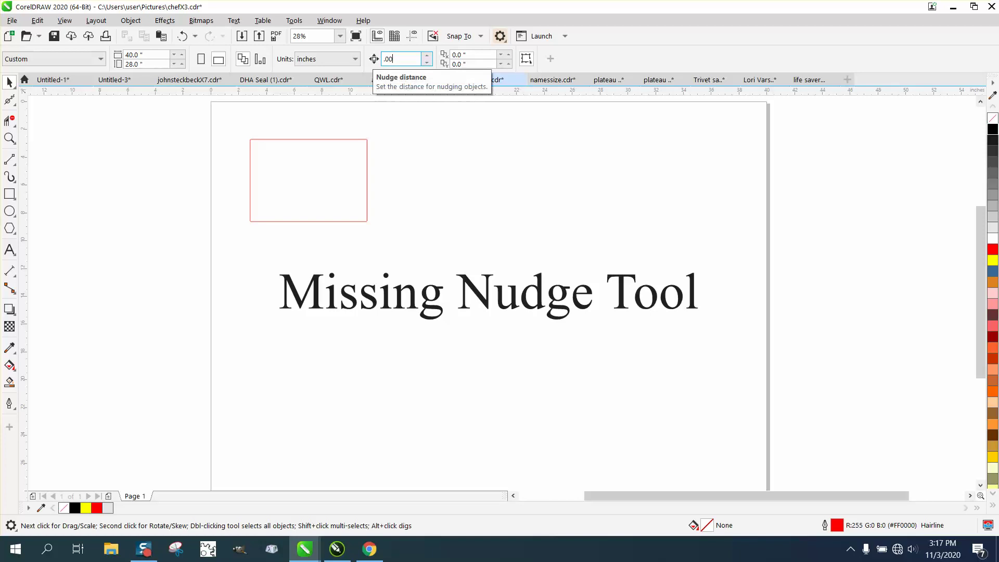
{"action": "type", "text": "1"}
{"action": "key", "text": "Return"}
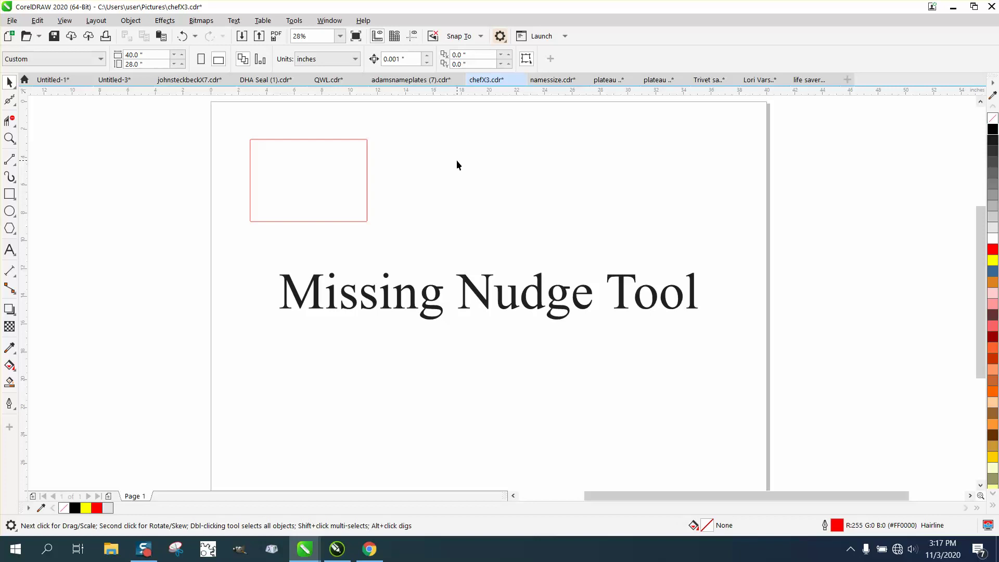
{"action": "left_click", "coordinate": [367, 158]}
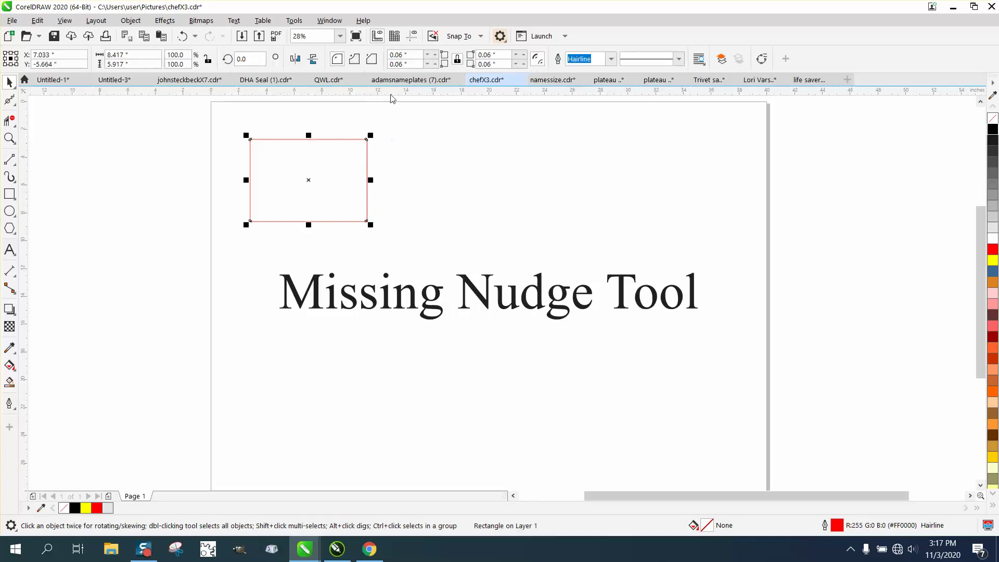
{"action": "left_click", "coordinate": [414, 165]}
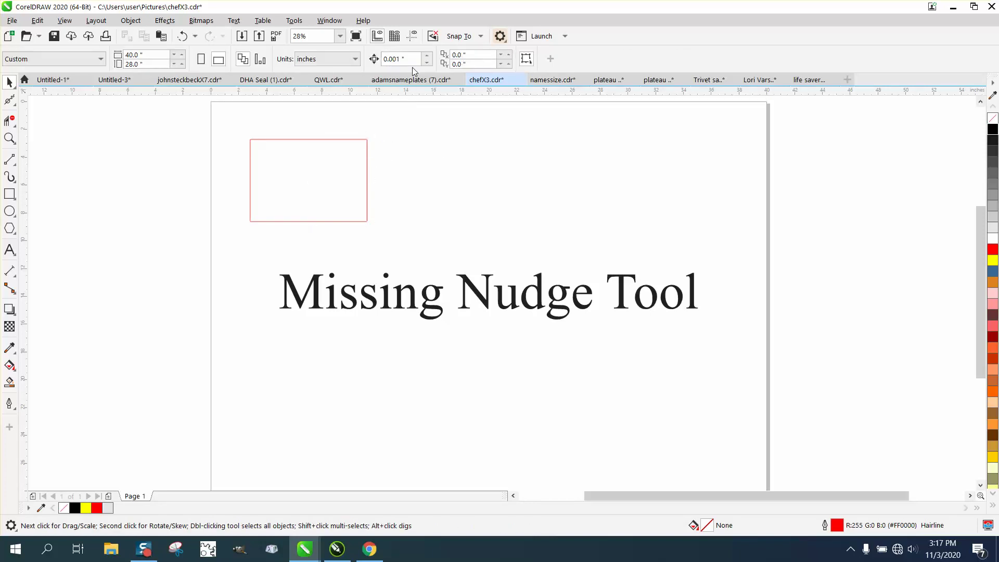
{"action": "left_click", "coordinate": [551, 59]}
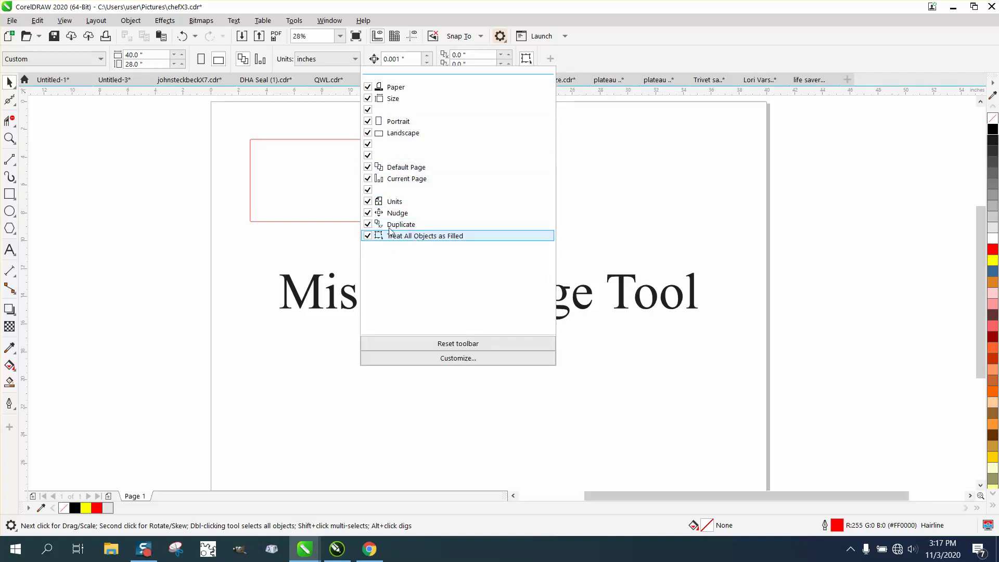
{"action": "left_click", "coordinate": [368, 213]}
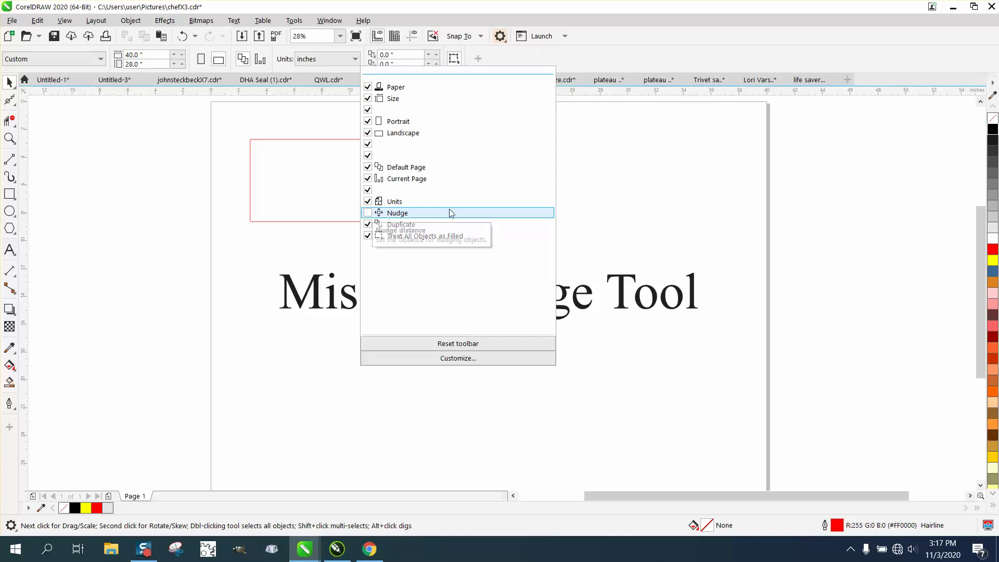
{"action": "left_click", "coordinate": [615, 207]}
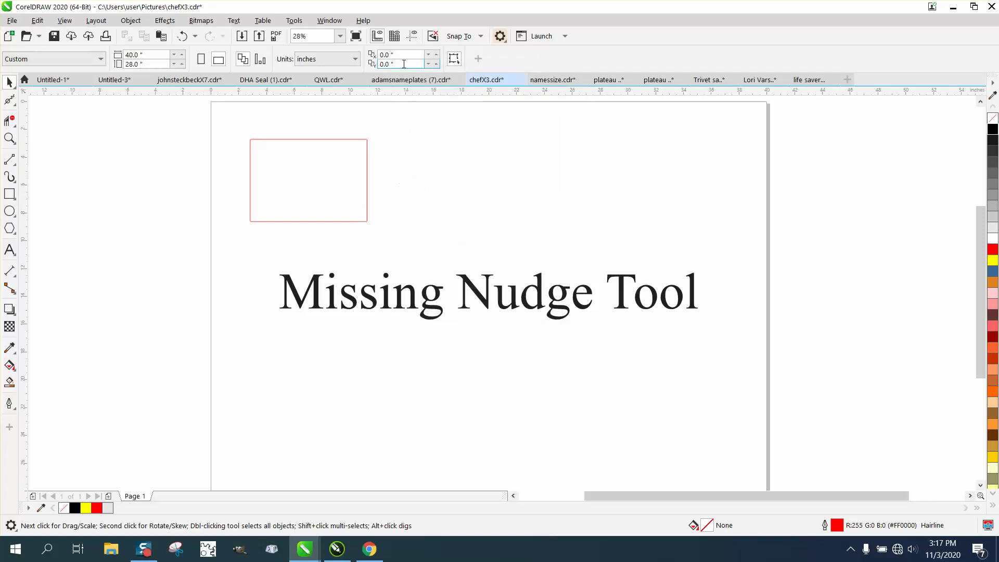
{"action": "left_click", "coordinate": [478, 59]}
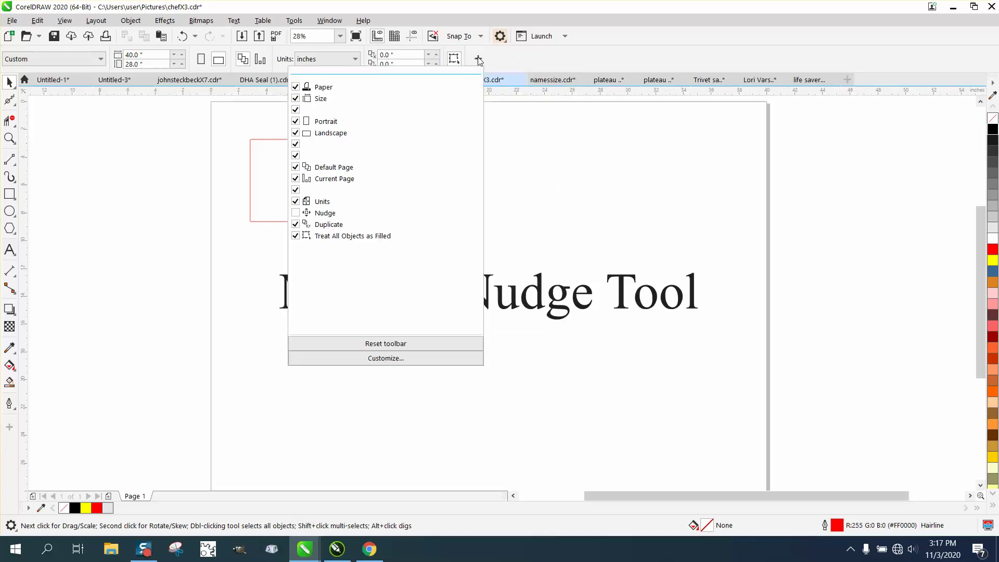
{"action": "left_click", "coordinate": [295, 213]}
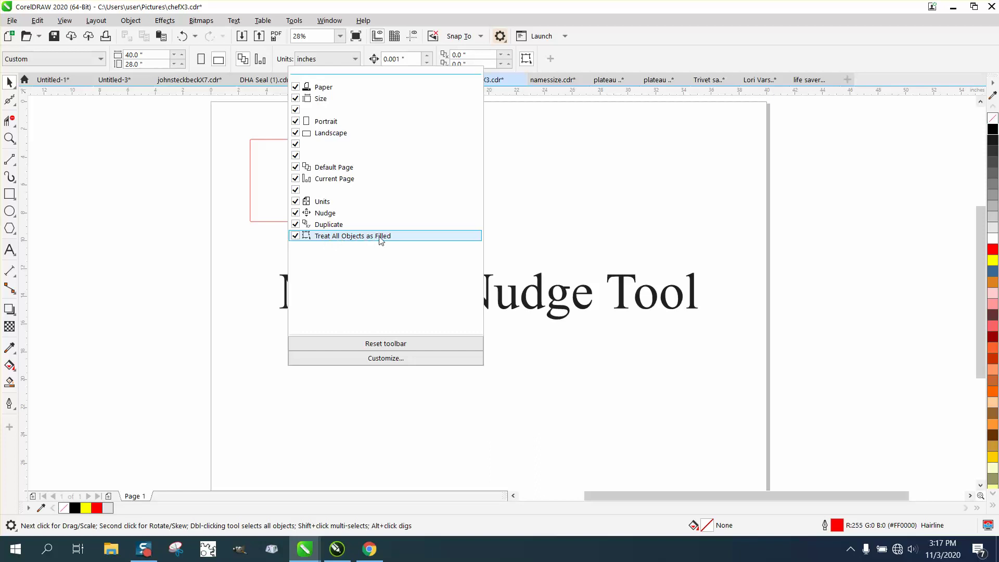
{"action": "left_click", "coordinate": [295, 236]}
{"action": "left_click", "coordinate": [295, 236]}
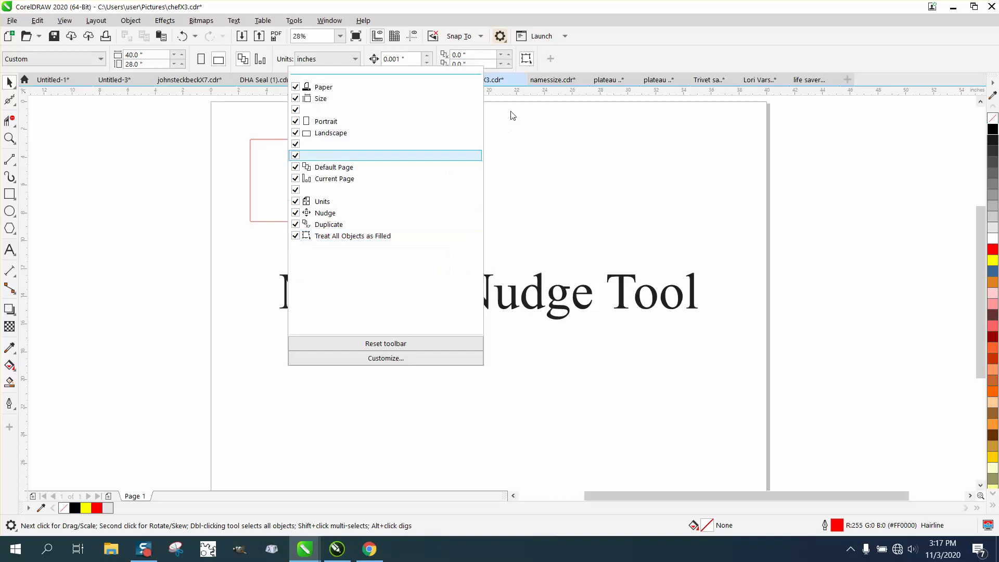
{"action": "left_click", "coordinate": [515, 148]}
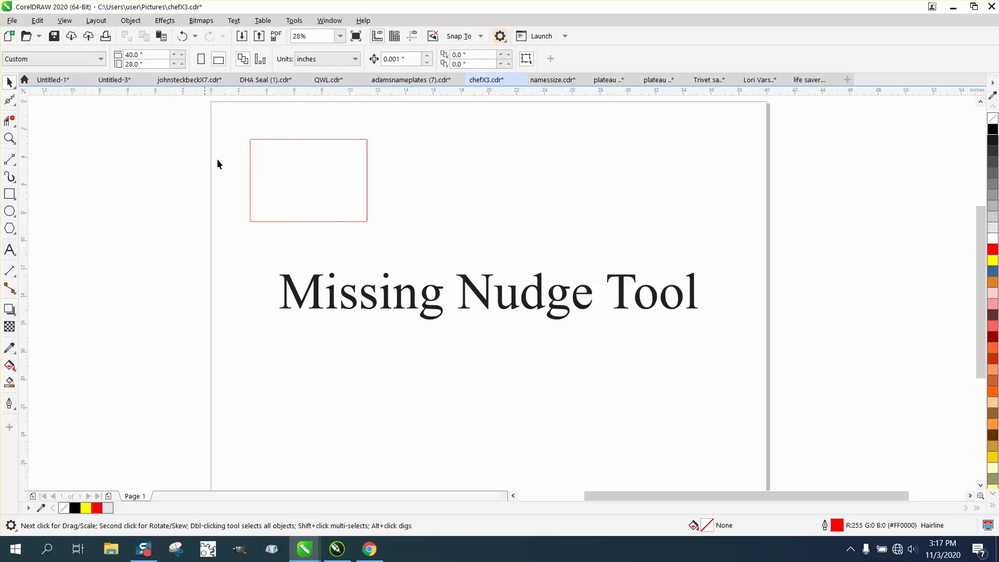
- Drop a copy of the red rectangle to the right of the original
{"action": "left_click", "coordinate": [309, 178]}
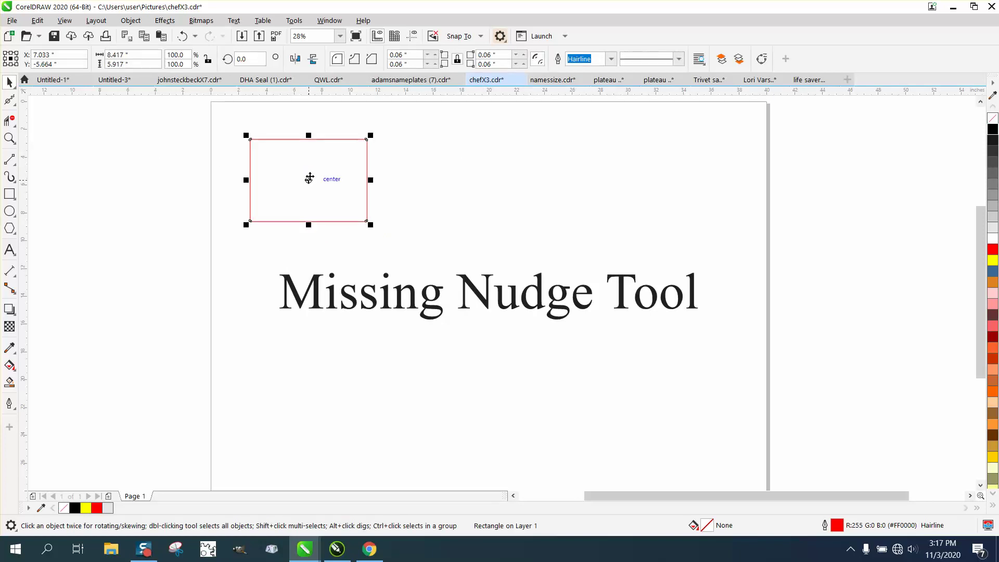
{"action": "left_click_drag", "start_coordinate": [309, 178], "coordinate": [441, 183]}
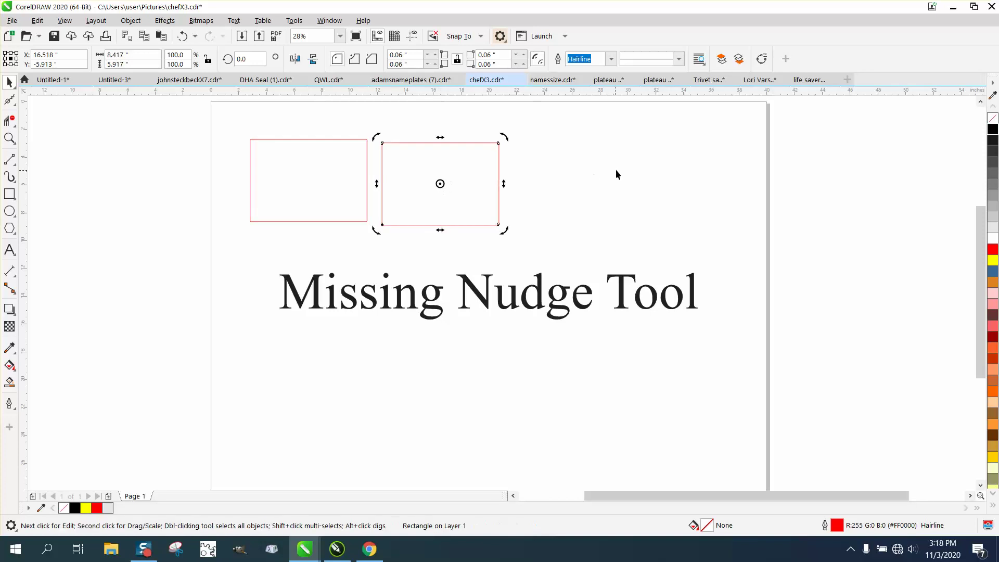
{"action": "left_click", "coordinate": [628, 170]}
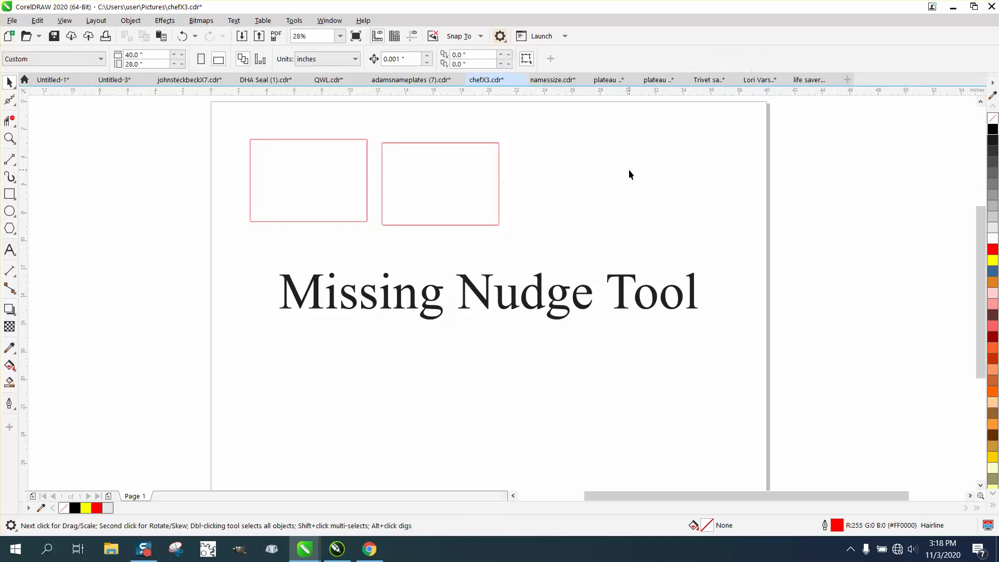
- Move the copy further right, leaving a gap between the two rectangles
{"action": "left_click", "coordinate": [459, 169]}
{"action": "left_click_drag", "start_coordinate": [459, 170], "coordinate": [539, 180]}
{"action": "left_click", "coordinate": [592, 182]}
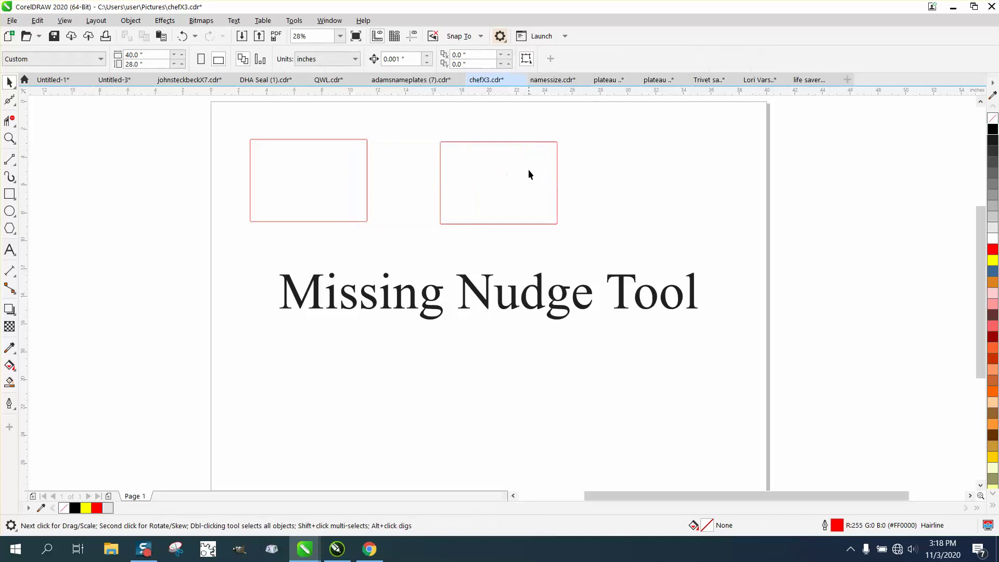
{"action": "left_click", "coordinate": [535, 153]}
{"action": "left_click", "coordinate": [603, 153]}
{"action": "left_click", "coordinate": [499, 142]}
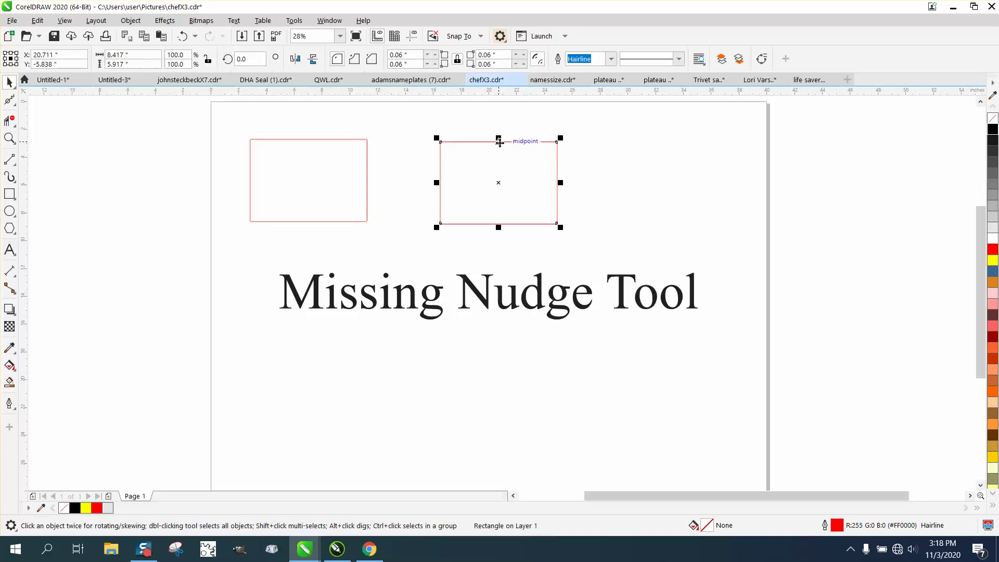
{"action": "left_click", "coordinate": [351, 177]}
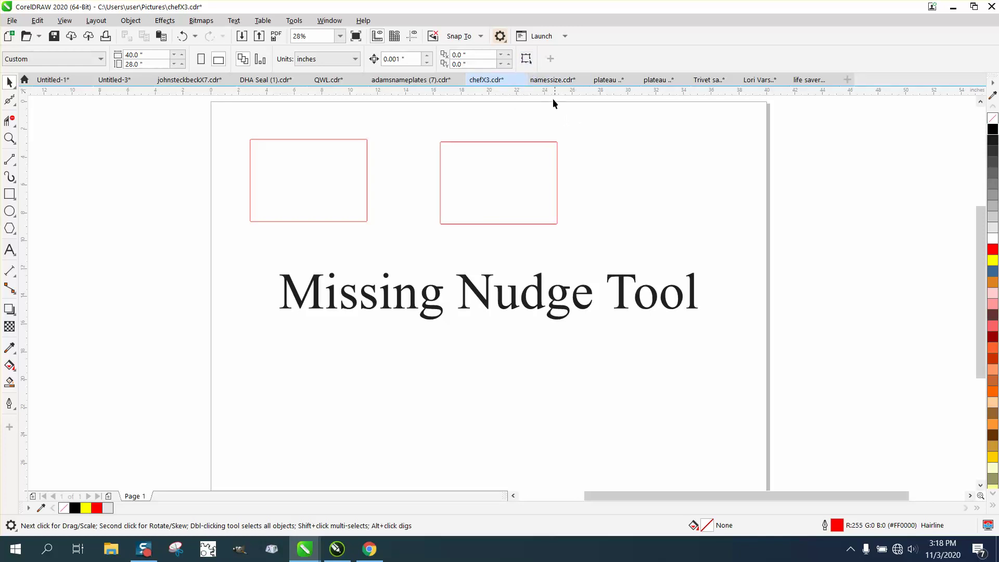
- Shift the copy slightly left and down, try a 2-inch radius on all corners, then undo it
{"action": "left_click", "coordinate": [535, 162]}
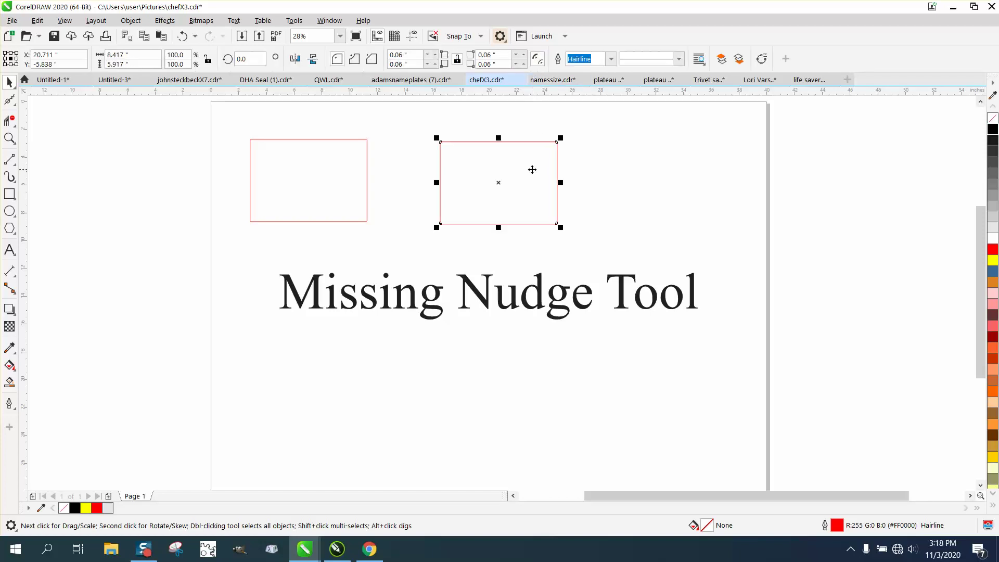
{"action": "left_click_drag", "start_coordinate": [518, 175], "coordinate": [468, 165]}
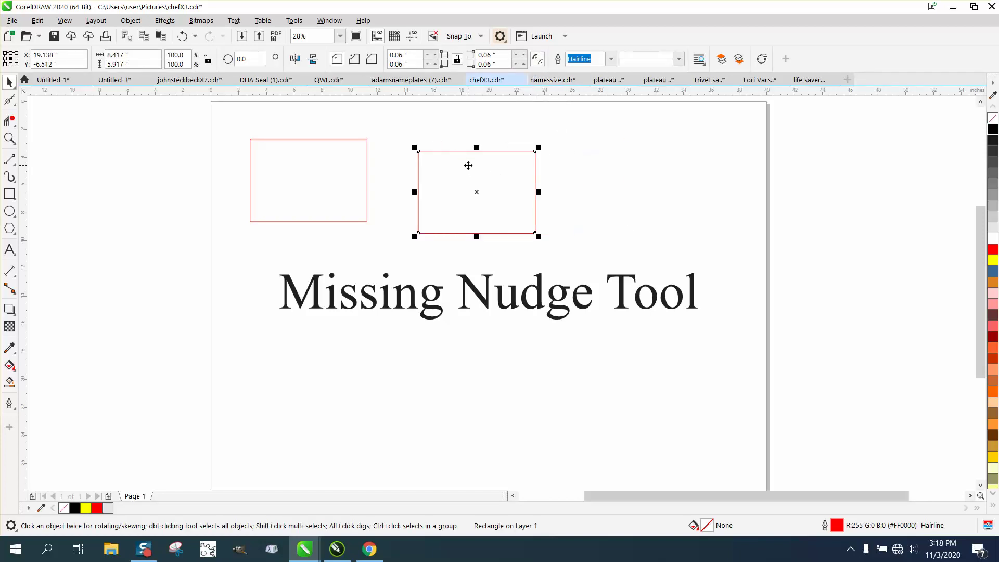
{"action": "left_click", "coordinate": [427, 64]}
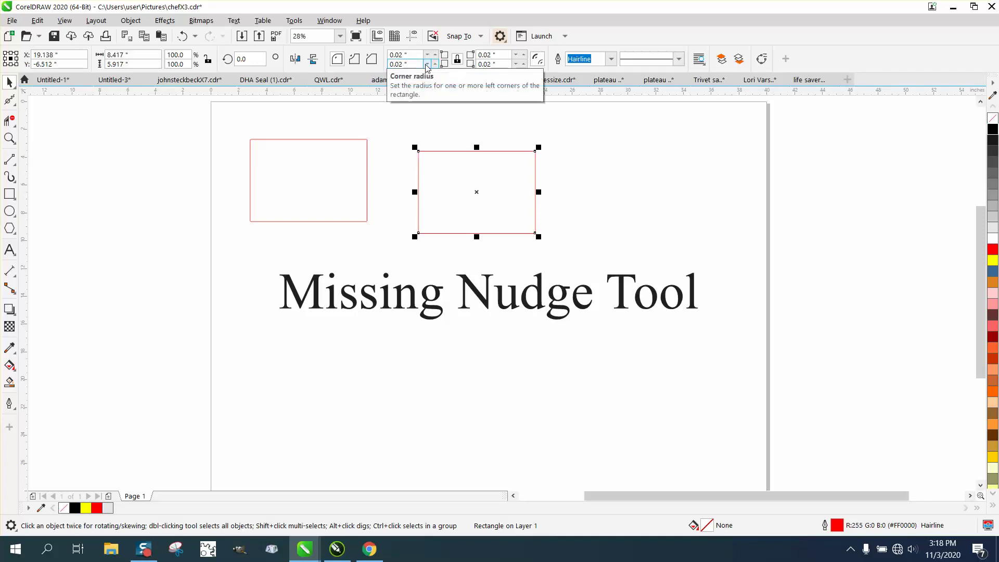
{"action": "left_click", "coordinate": [426, 64]}
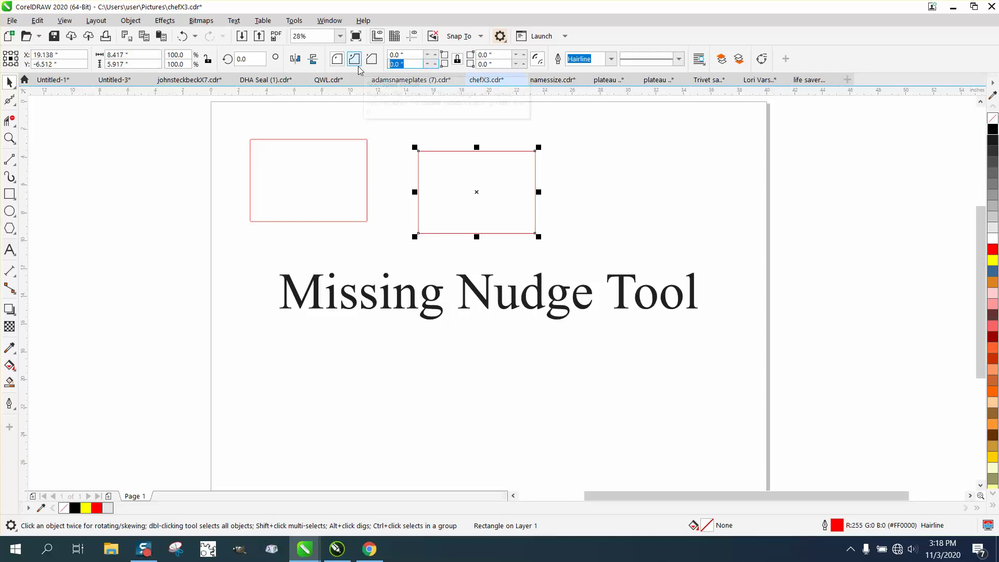
{"action": "type", "text": "2"}
{"action": "key", "text": "Return"}
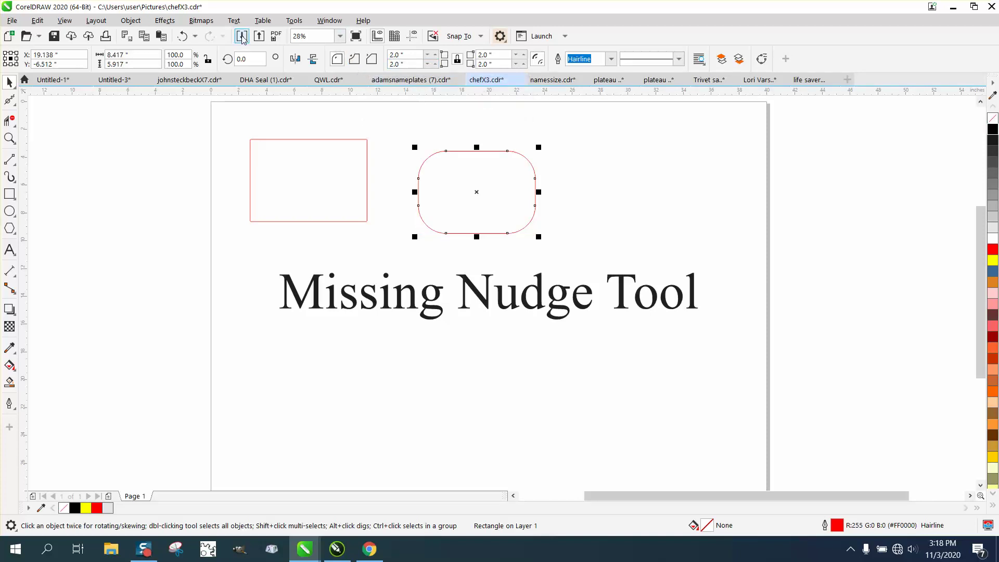
{"action": "left_click", "coordinate": [183, 36]}
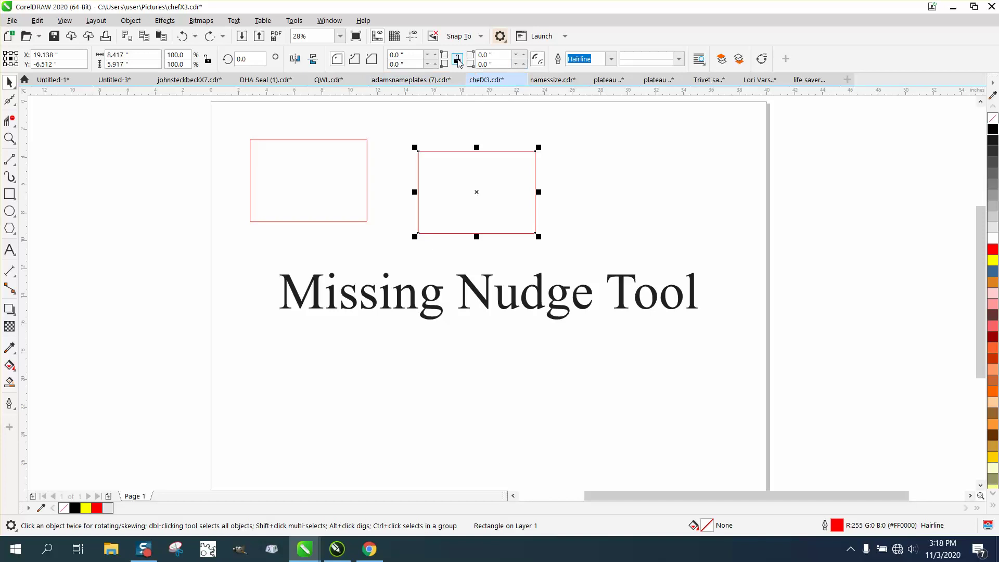
- Set a 2-inch radius on only the copy's lower-left and upper-right corners
{"action": "left_click", "coordinate": [411, 64]}
{"action": "type", "text": "2"}
{"action": "key", "text": "Return"}
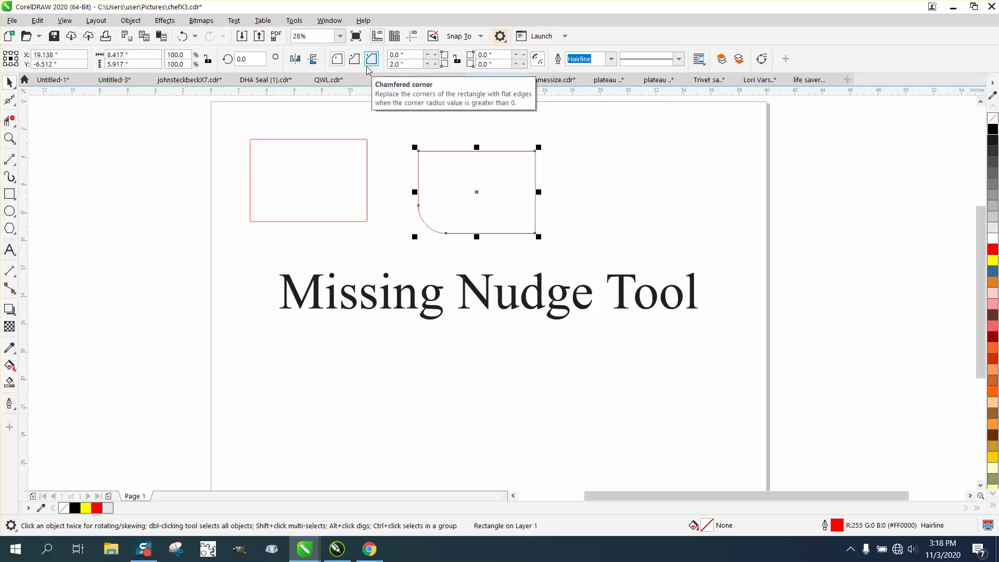
{"action": "left_click", "coordinate": [494, 54]}
{"action": "type", "text": "2"}
{"action": "key", "text": "Return"}
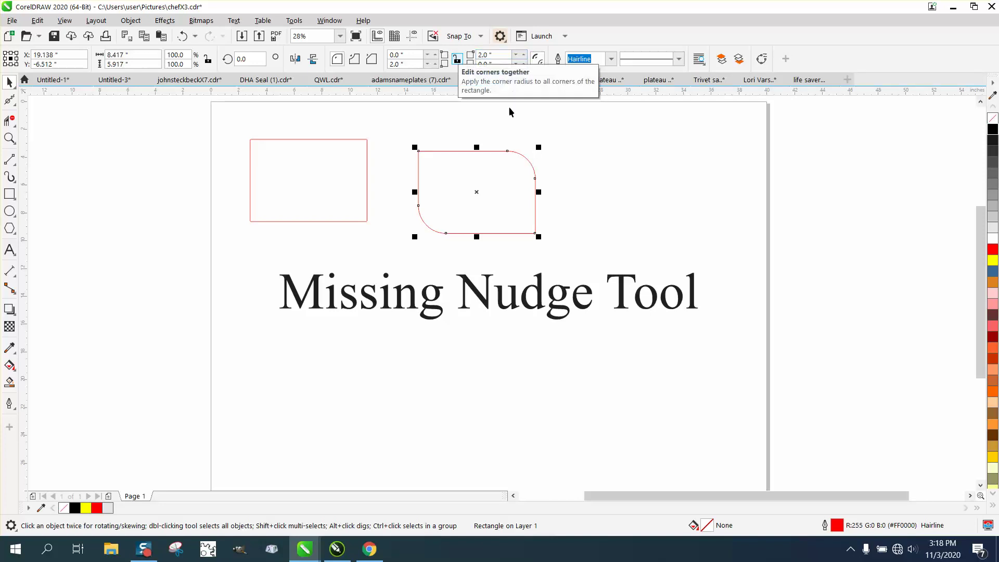
- Drag the square-cornered original right until it butts against the rounded copy's left edge
{"action": "left_click", "coordinate": [565, 140]}
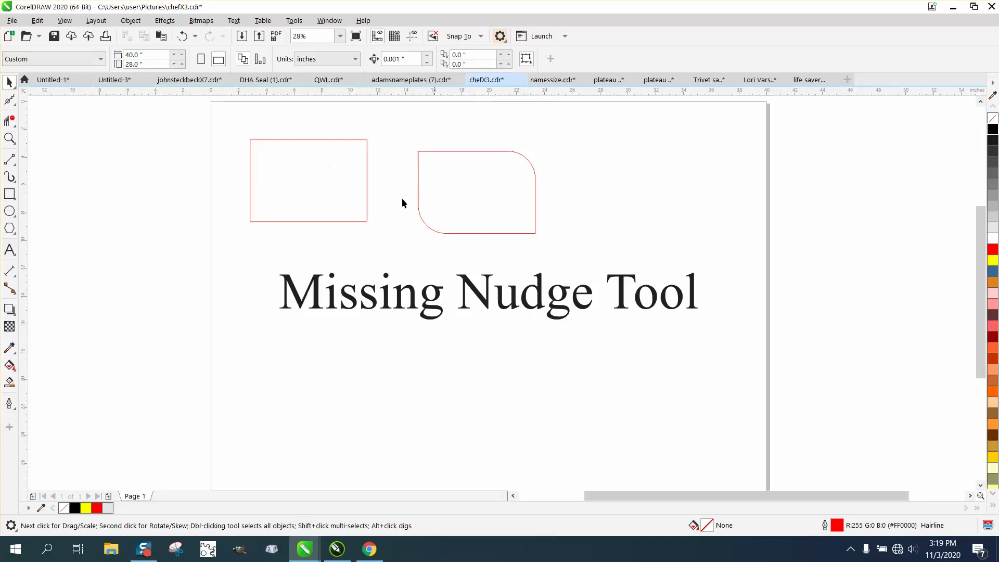
{"action": "left_click_drag", "start_coordinate": [361, 163], "coordinate": [419, 154]}
{"action": "left_click", "coordinate": [582, 147]}
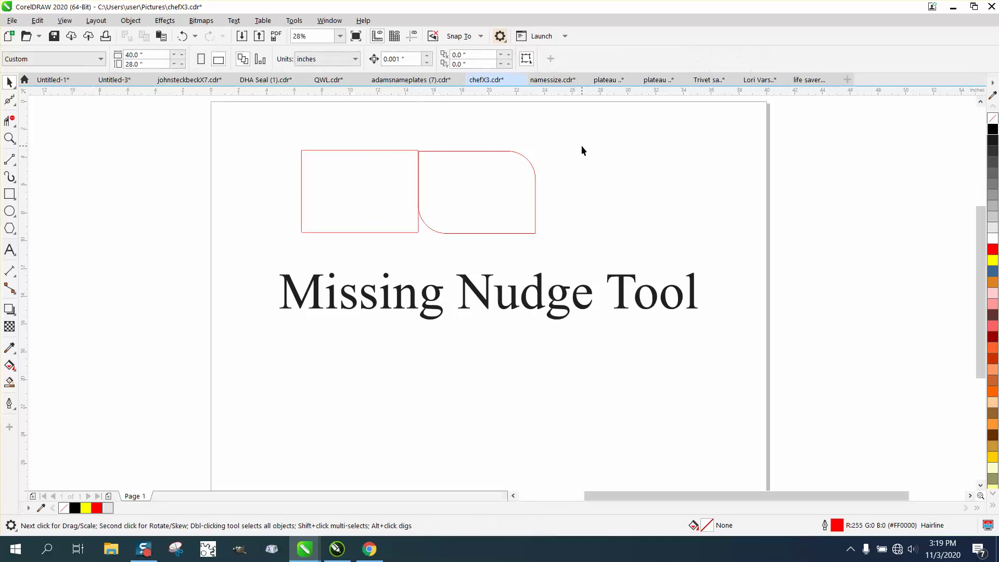